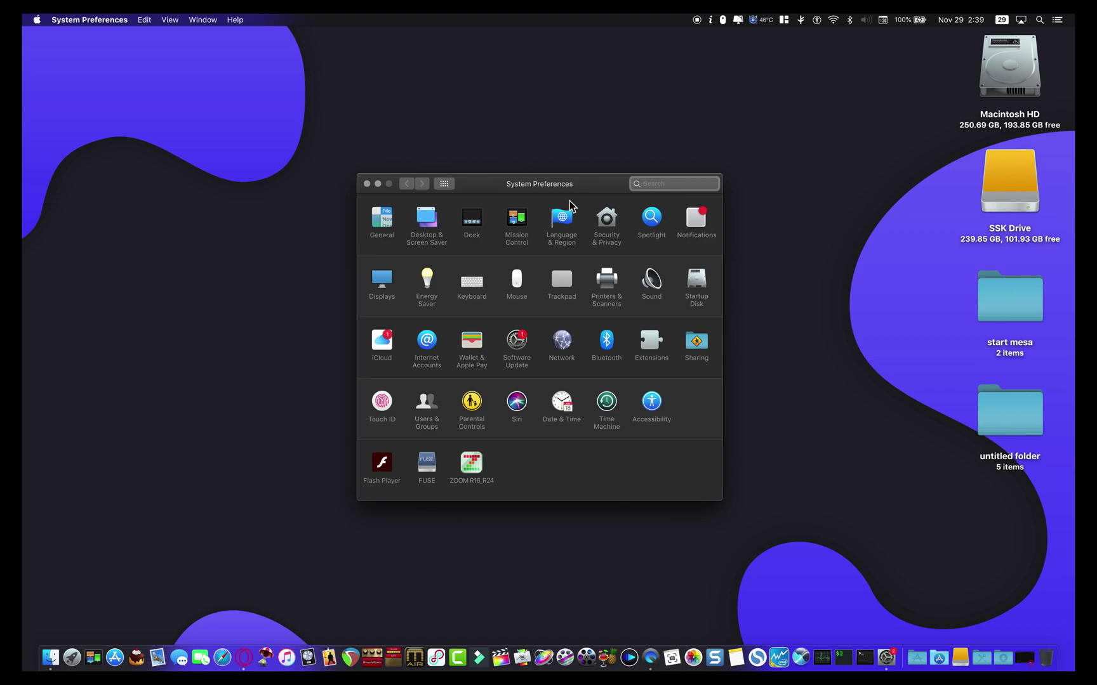
- Drag the System Preferences window slightly up and to the left
mouse_move(558, 184)
left_mouse_down()
mouse_move(234, 130)
mouse_move(575, 132)
mouse_move(556, 138)
left_mouse_up()
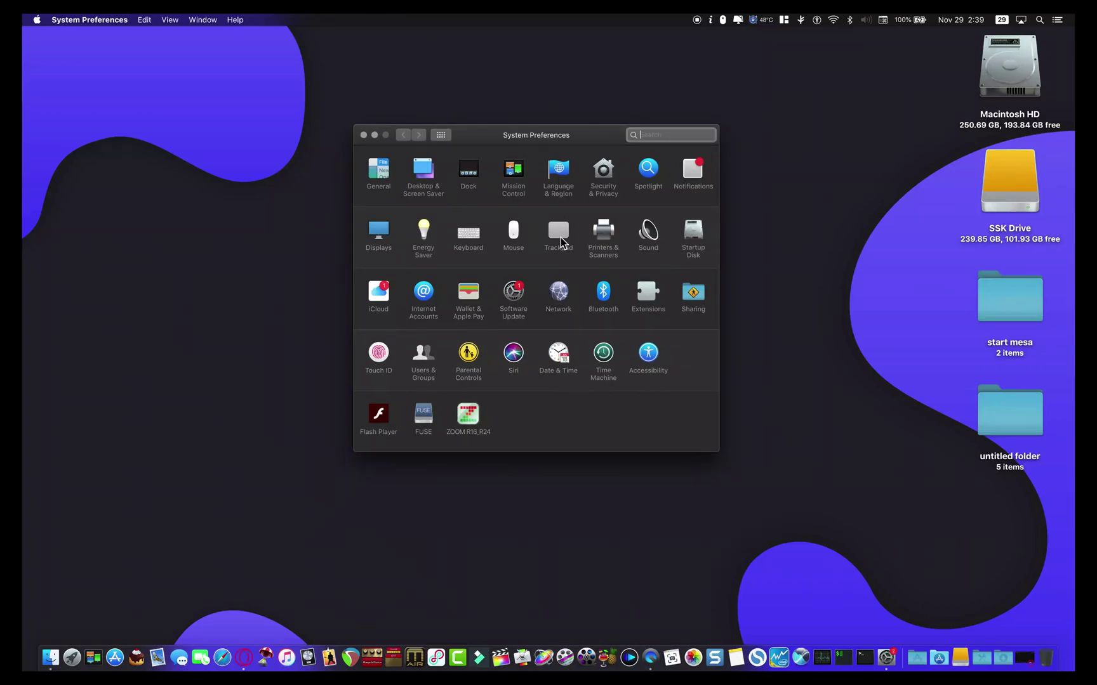
- Open the Trackpad pane and review the Point & Click, Scroll & Zoom and More Gestures tabs
left_click(560, 237)
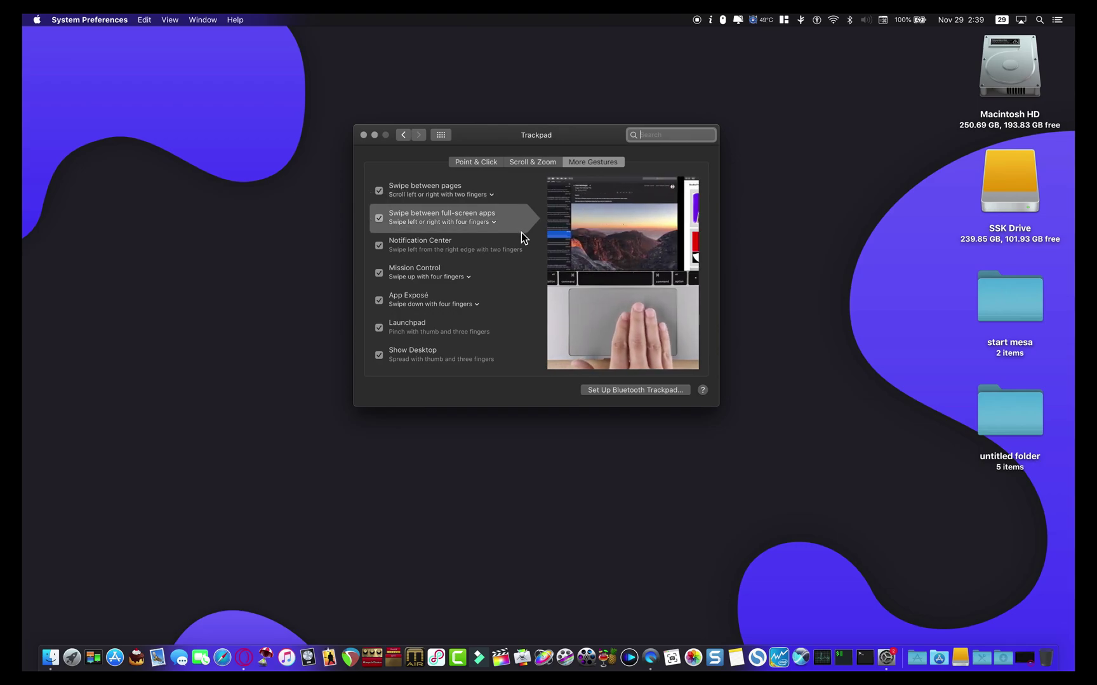
left_click(499, 162)
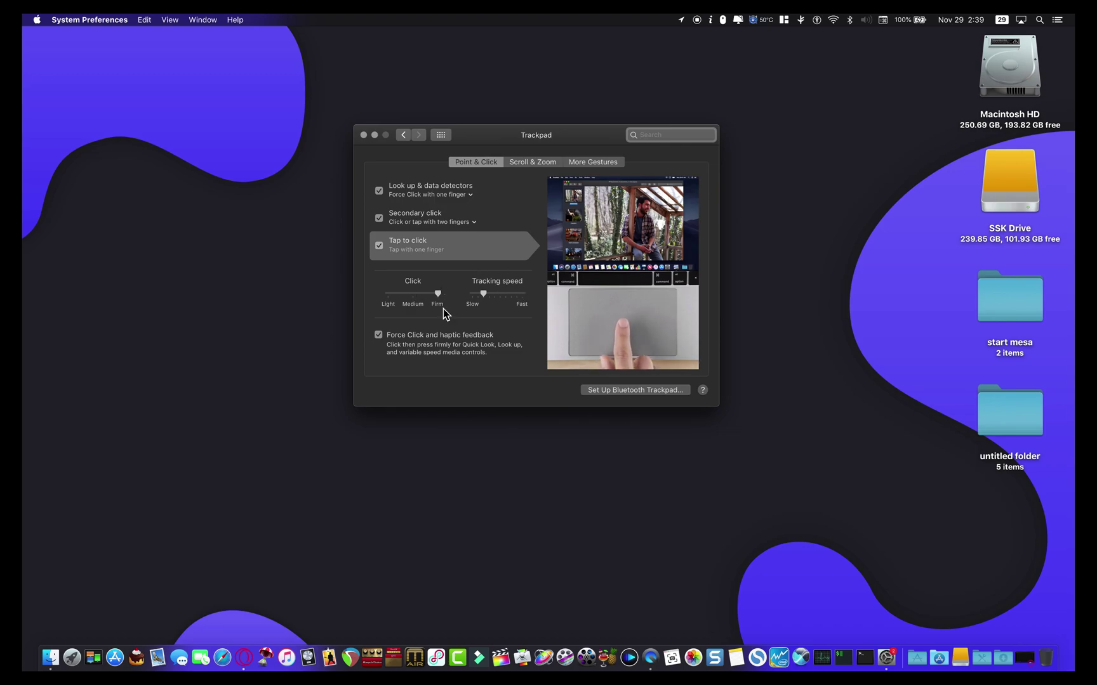
left_click(534, 161)
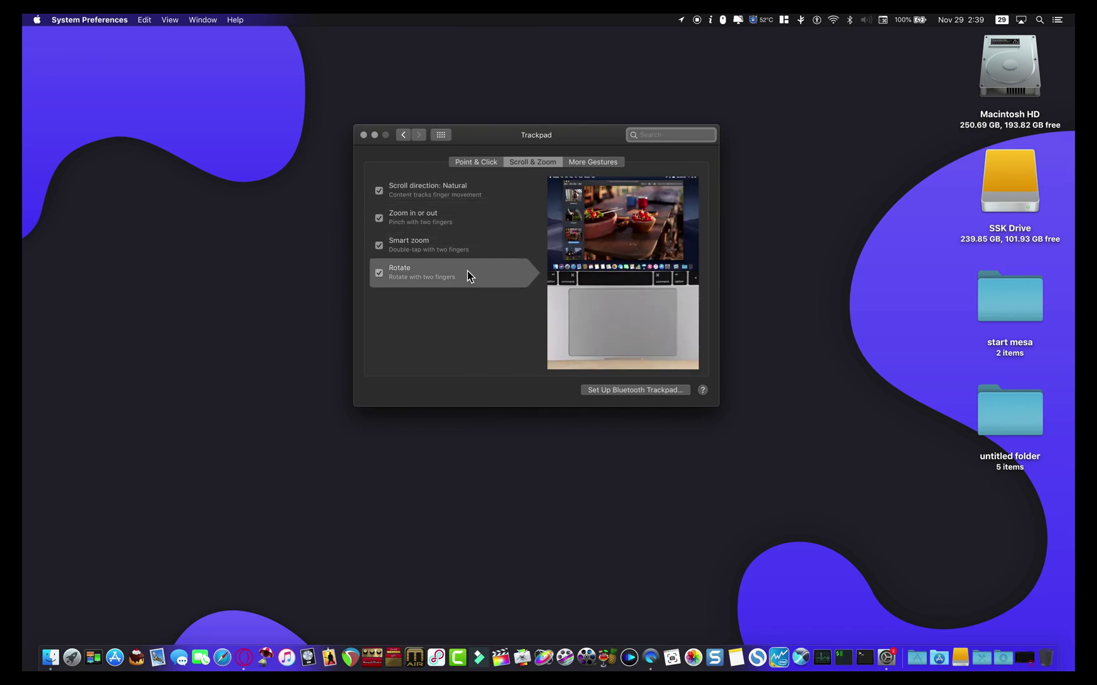
left_click(579, 164)
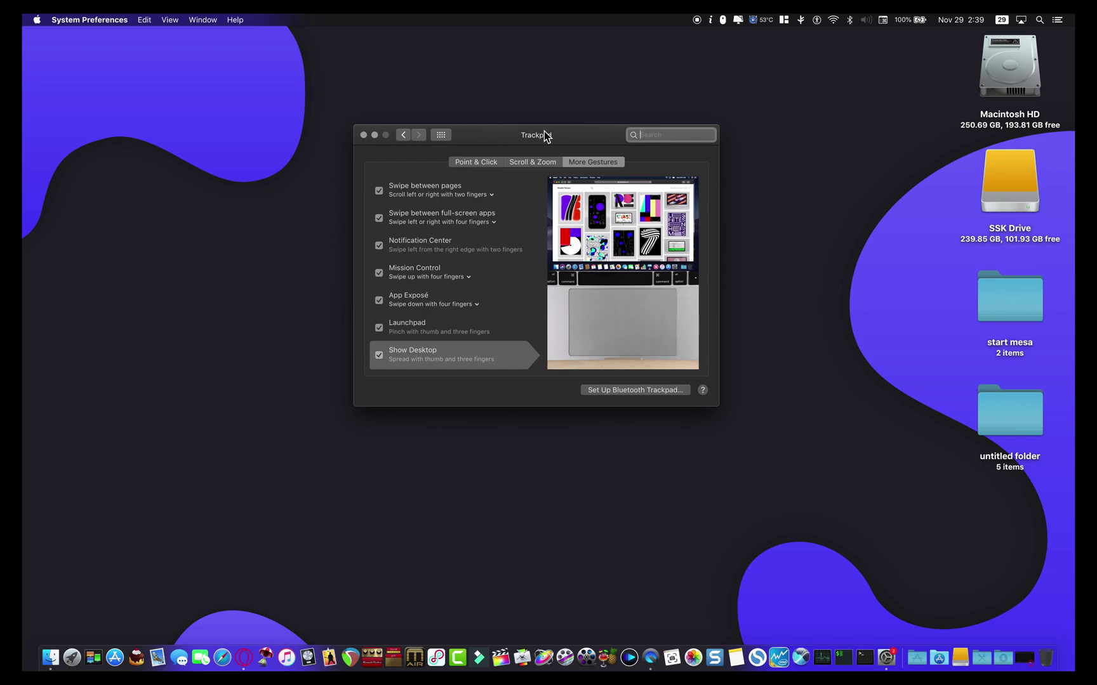
- Reposition the Trackpad settings window further left and lower on the screen
mouse_move(545, 135)
left_mouse_down()
mouse_move(248, 140)
mouse_move(805, 140)
mouse_move(365, 215)
mouse_move(602, 97)
mouse_move(691, 176)
mouse_move(617, 216)
mouse_move(485, 235)
mouse_move(526, 159)
mouse_move(537, 165)
mouse_move(274, 181)
mouse_move(730, 206)
mouse_move(384, 208)
mouse_move(547, 172)
mouse_move(403, 171)
mouse_move(651, 146)
left_mouse_up()
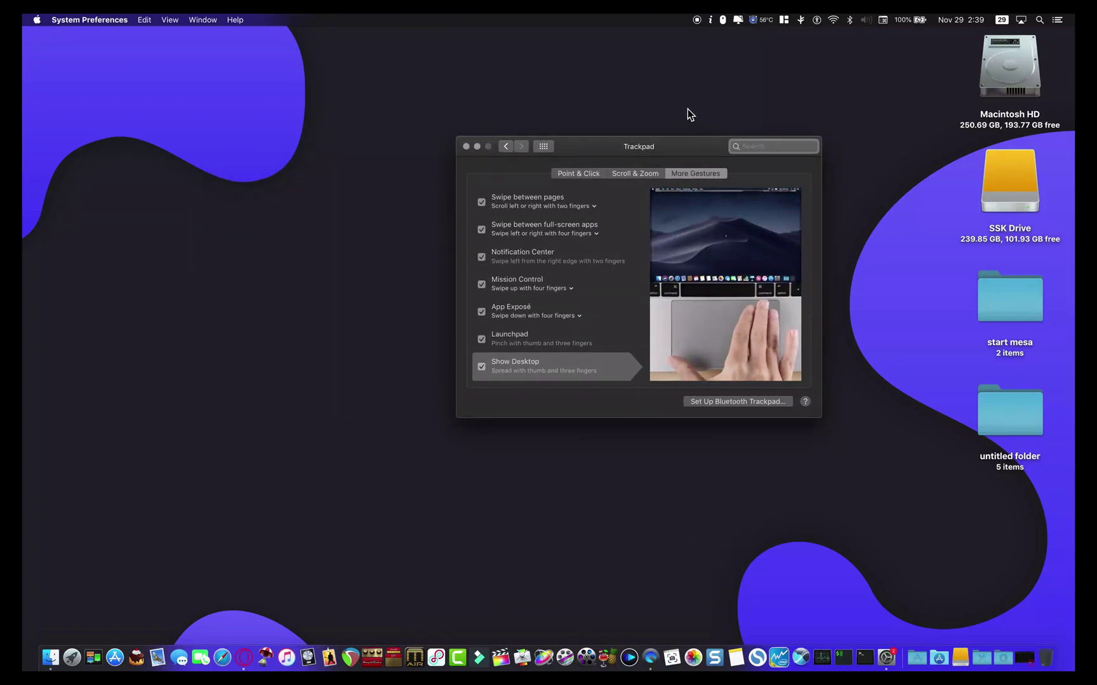
mouse_move(663, 145)
left_mouse_down()
mouse_move(411, 164)
mouse_move(509, 143)
mouse_move(510, 171)
mouse_move(633, 183)
mouse_move(605, 143)
mouse_move(558, 147)
left_mouse_up()
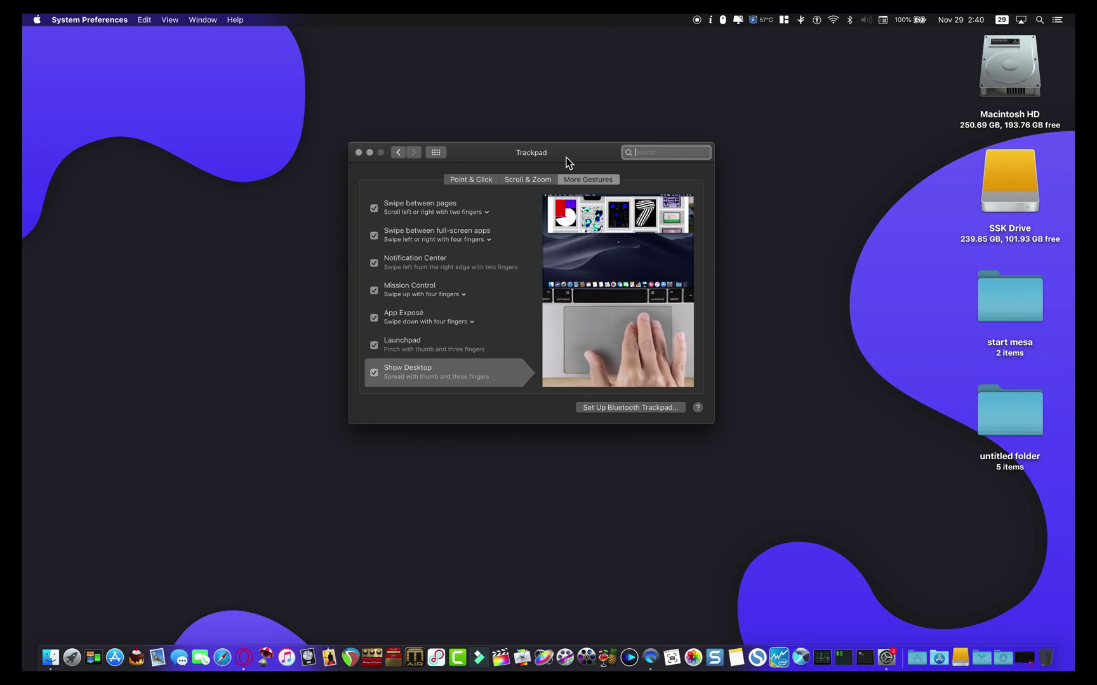
mouse_move(566, 157)
left_mouse_down()
mouse_move(305, 176)
mouse_move(753, 158)
mouse_move(343, 183)
mouse_move(592, 118)
mouse_move(534, 172)
mouse_move(566, 139)
mouse_move(555, 168)
mouse_move(569, 144)
mouse_move(514, 183)
left_mouse_up()
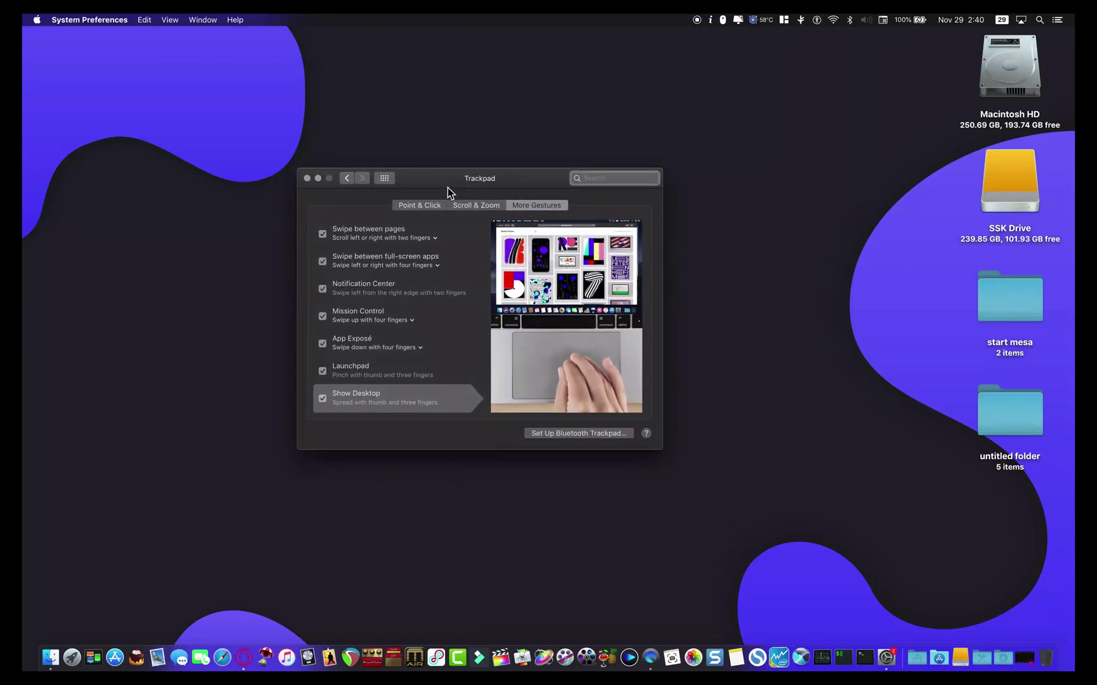
- Return to all preferences, open Accessibility and scroll its sidebar toward Mouse & Trackpad
left_click_drag(389, 182, 358, 180)
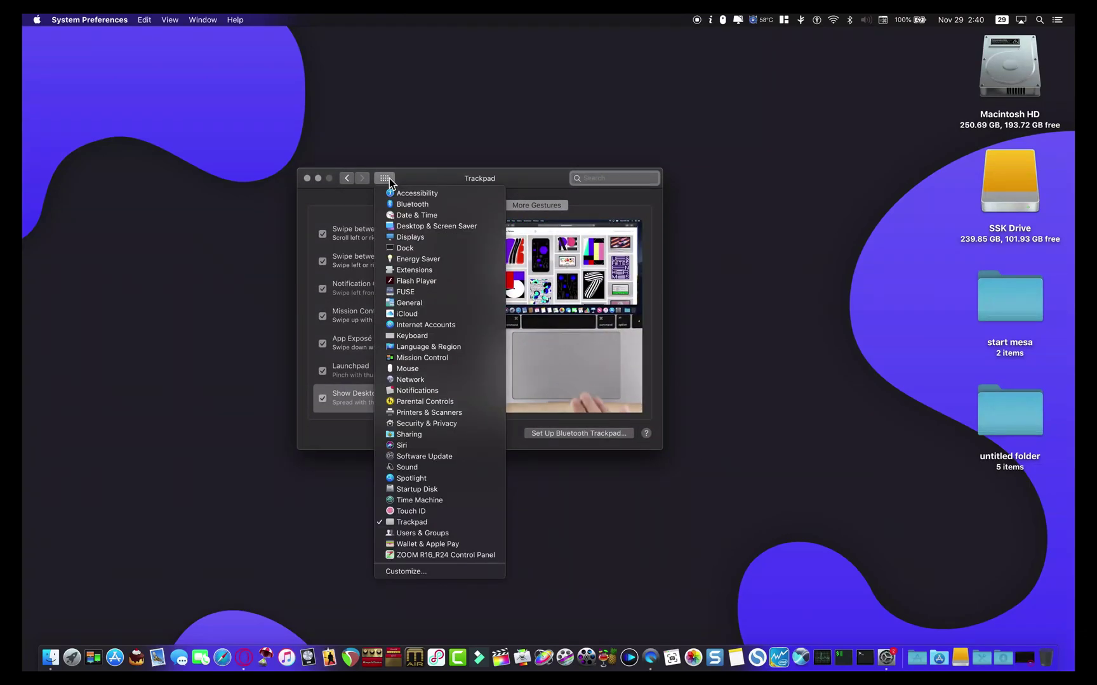
left_click(345, 181)
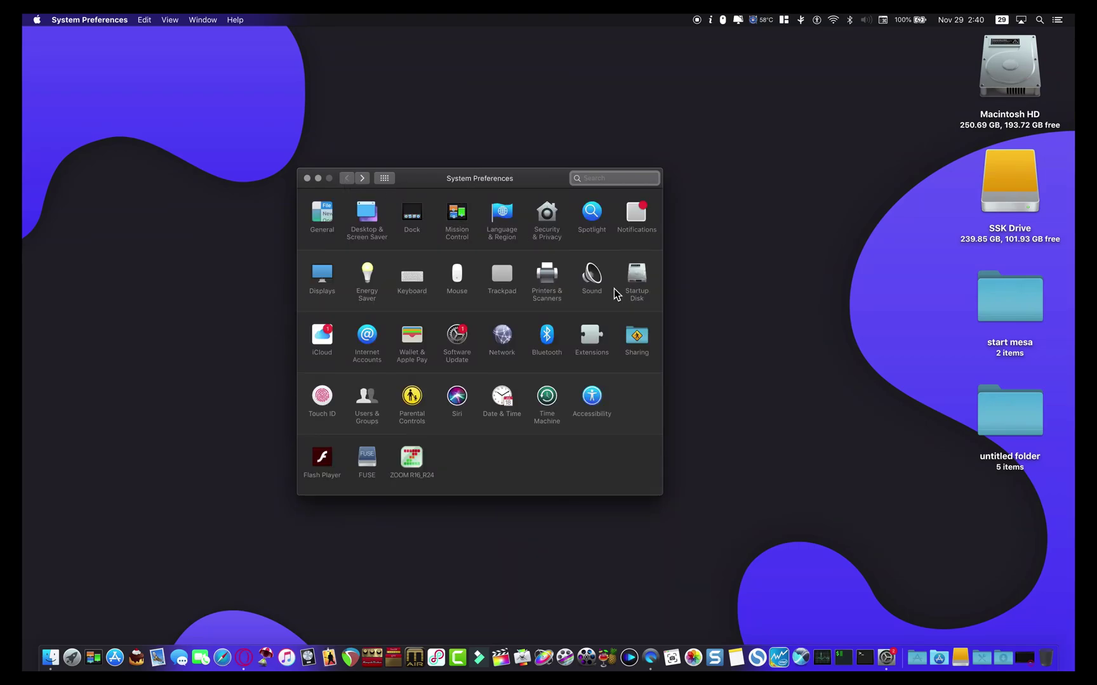
left_click(600, 403)
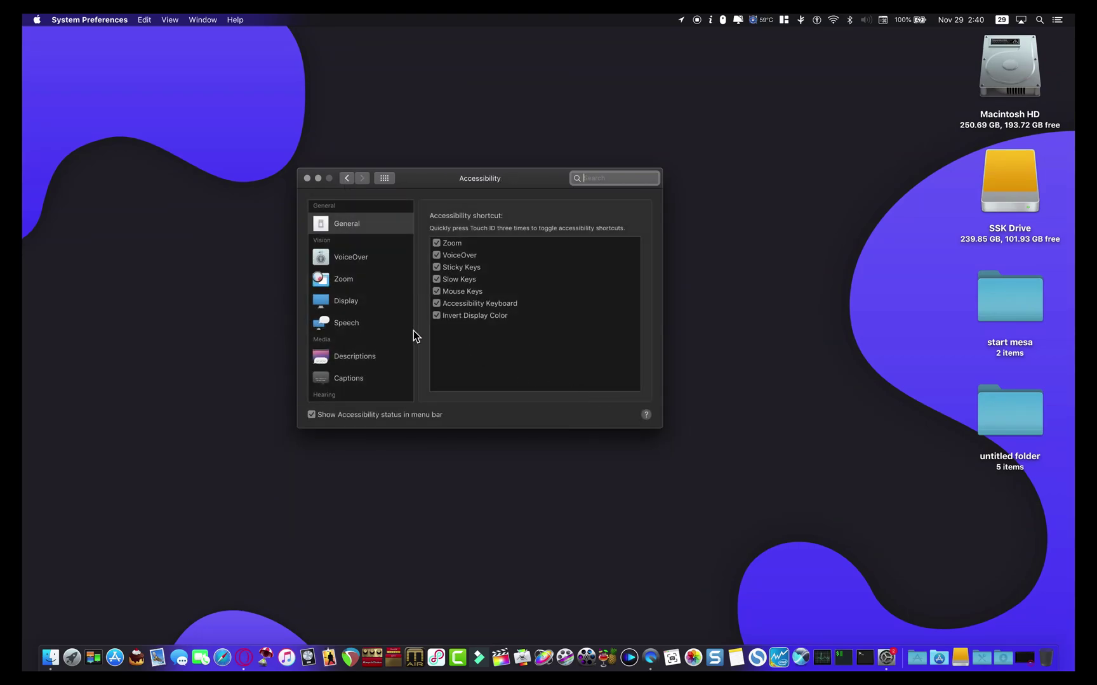
scroll(382, 321, "down", 5)
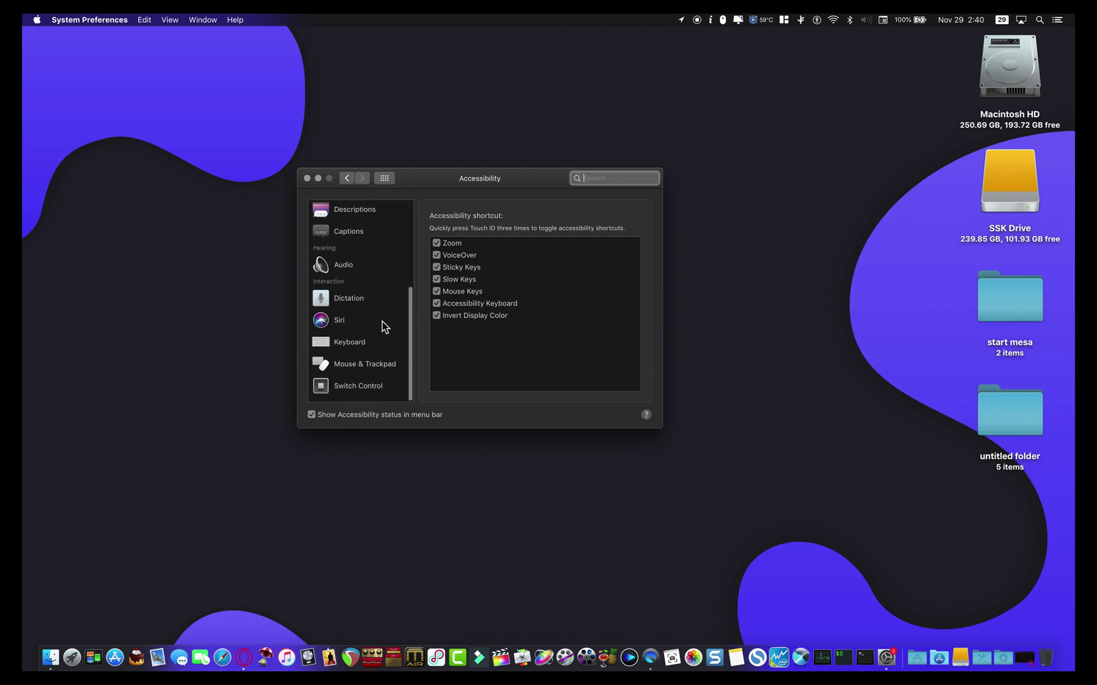
- Open the Mouse & Trackpad category and check Mouse Options, leaving them unchanged
left_click(353, 373)
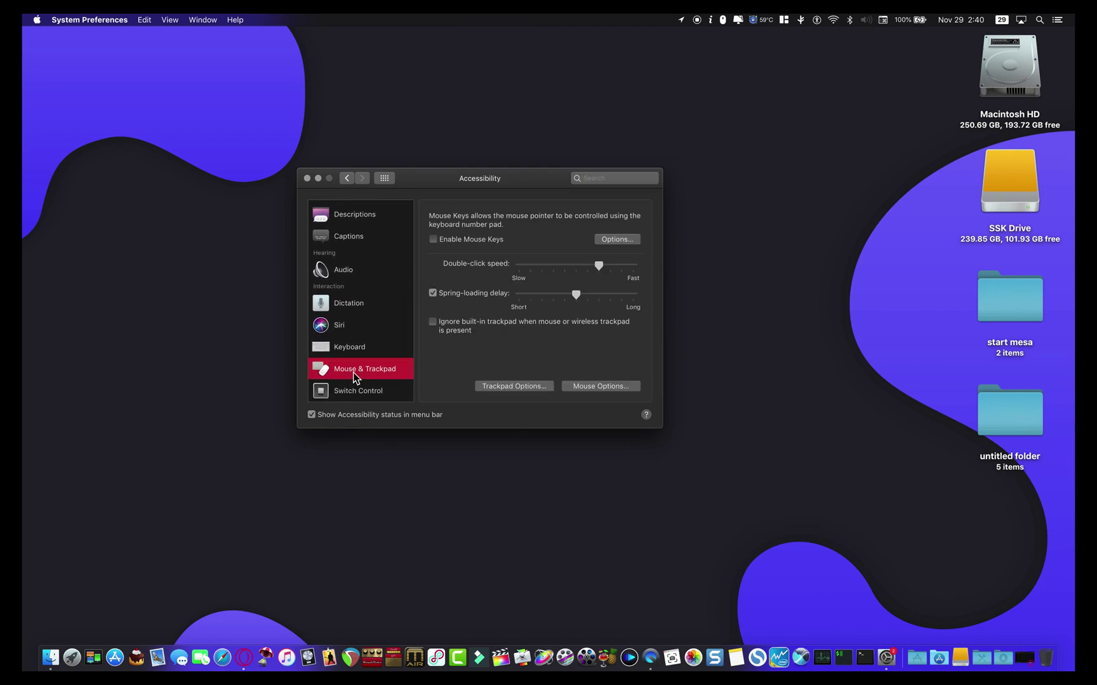
left_click(619, 389)
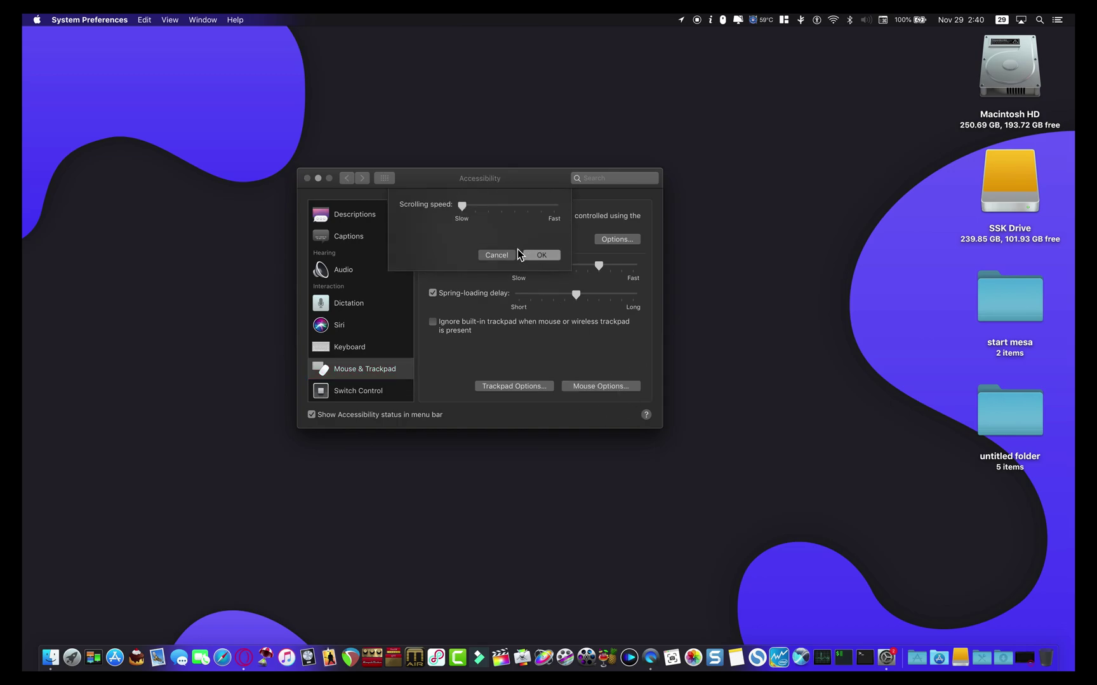
left_click(541, 257)
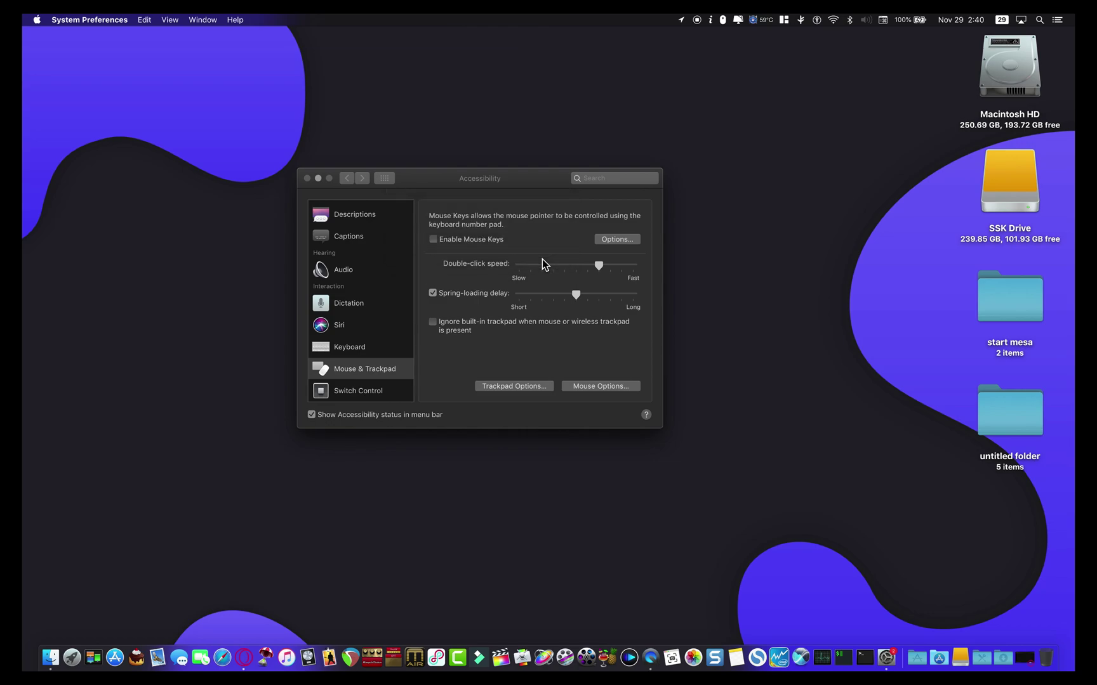
- In Trackpad Options, keep scrolling 'with inertia' and dragging as 'three finger drag', and confirm
left_click(523, 387)
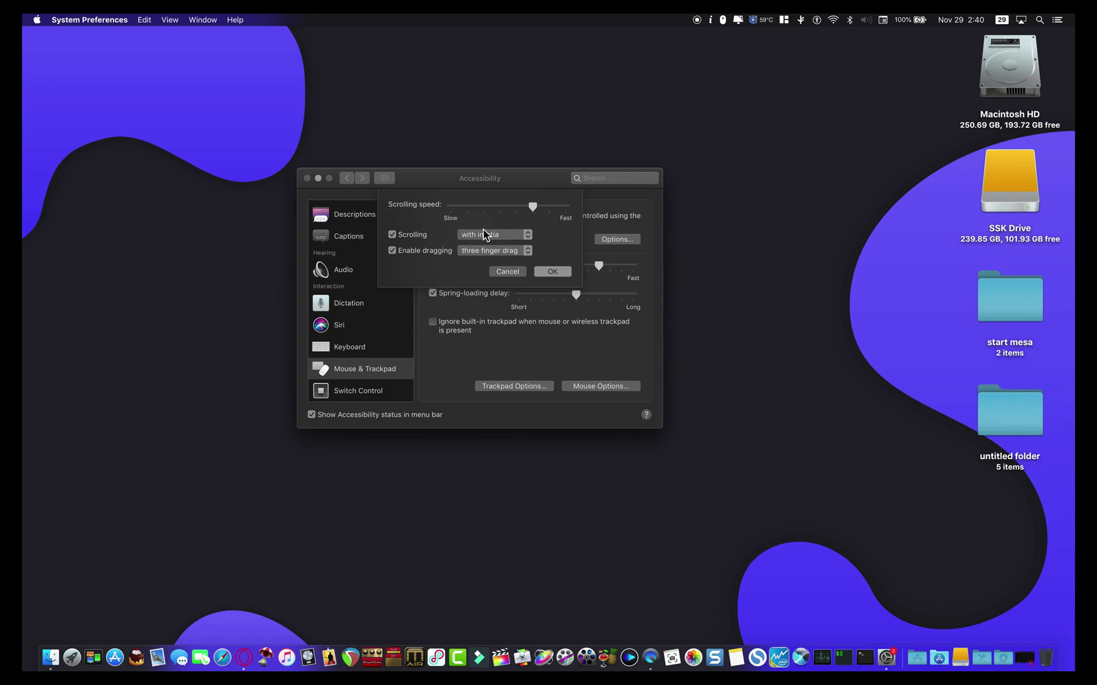
left_click(481, 234)
left_click(483, 250)
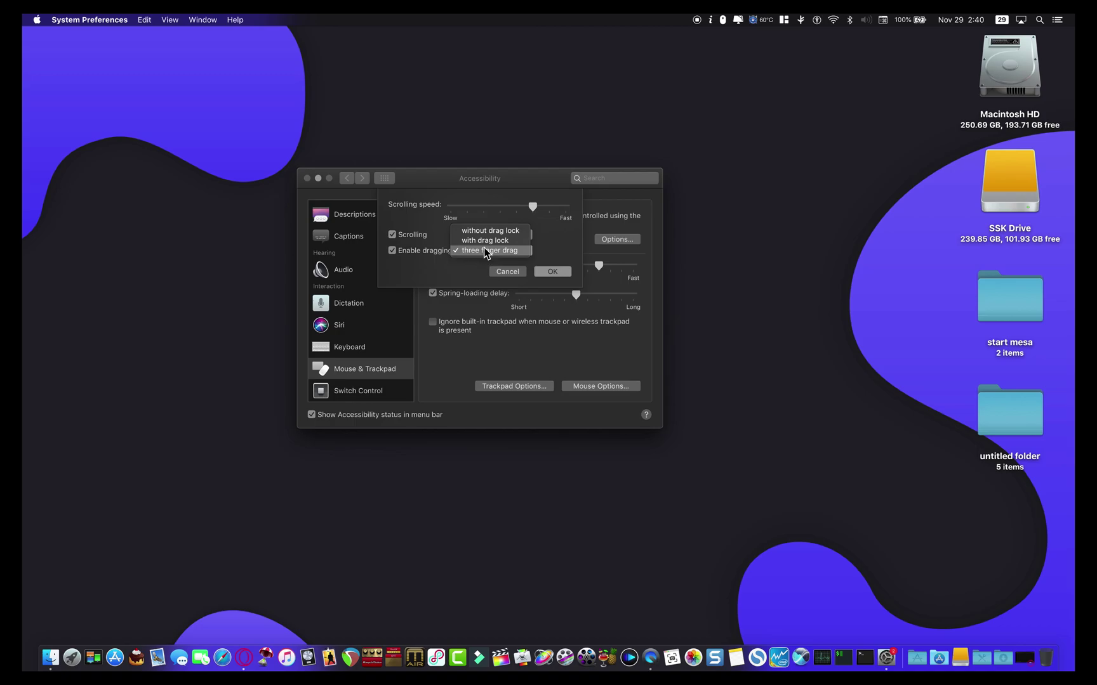
left_click(468, 277)
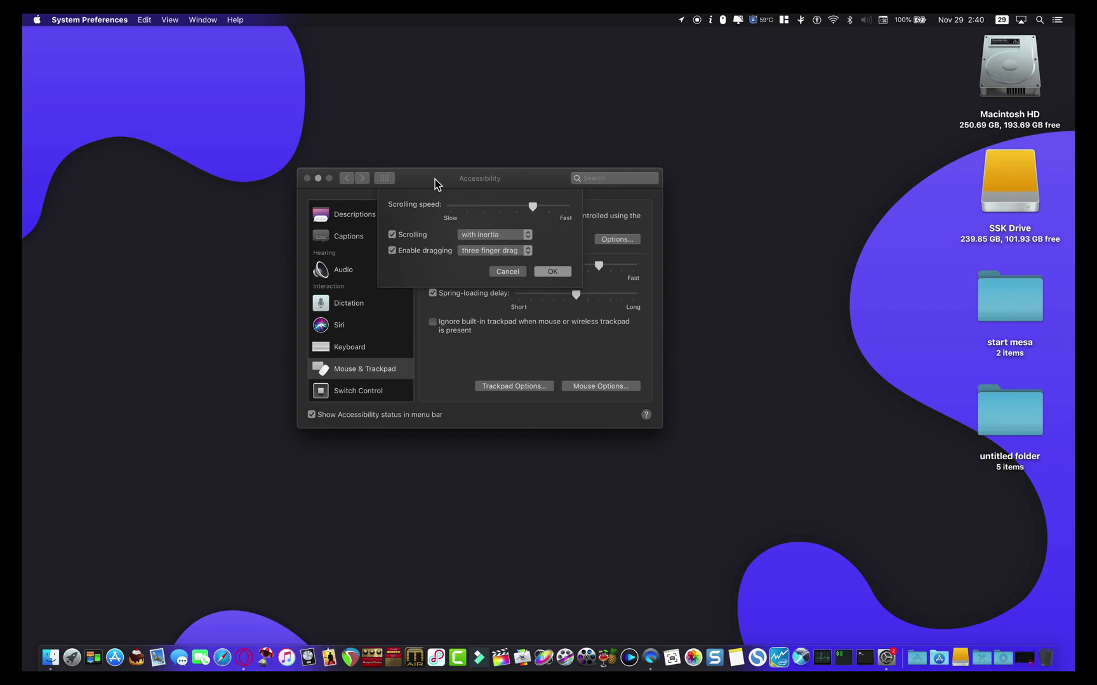
left_click(548, 275)
mouse_move(537, 183)
left_mouse_down()
mouse_move(246, 200)
mouse_move(588, 188)
mouse_move(406, 154)
mouse_move(274, 162)
mouse_move(745, 179)
mouse_move(201, 243)
mouse_move(445, 166)
mouse_move(387, 205)
mouse_move(549, 293)
mouse_move(648, 83)
mouse_move(505, 147)
left_mouse_up()
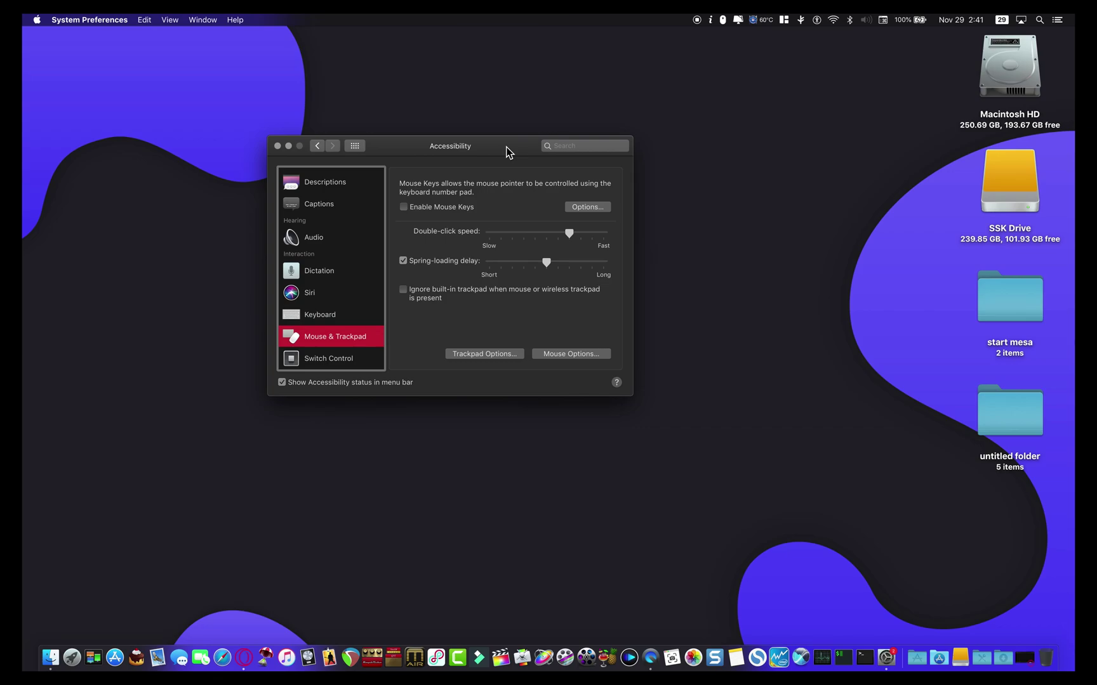
left_click(50, 657)
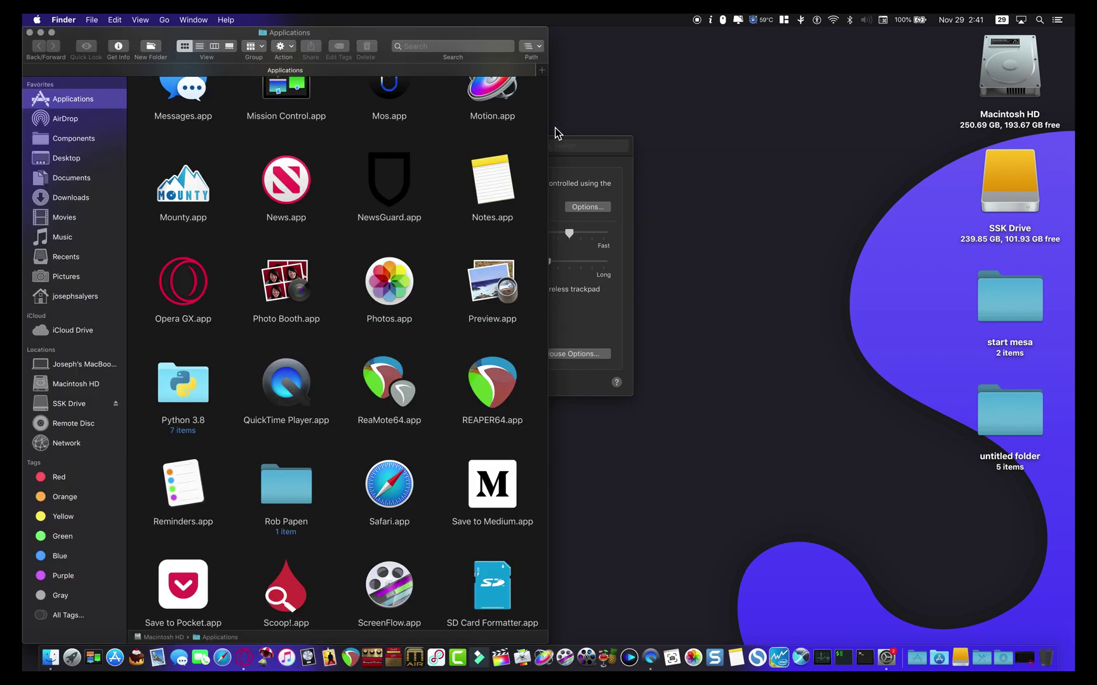
double_click(411, 29)
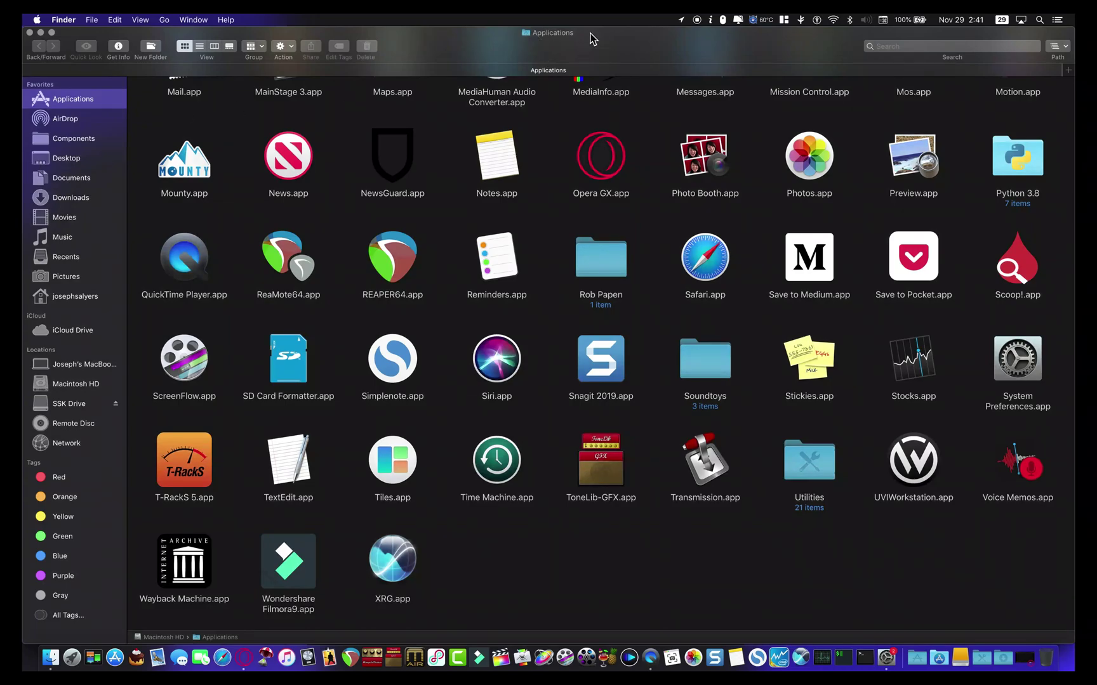
key("super+w")
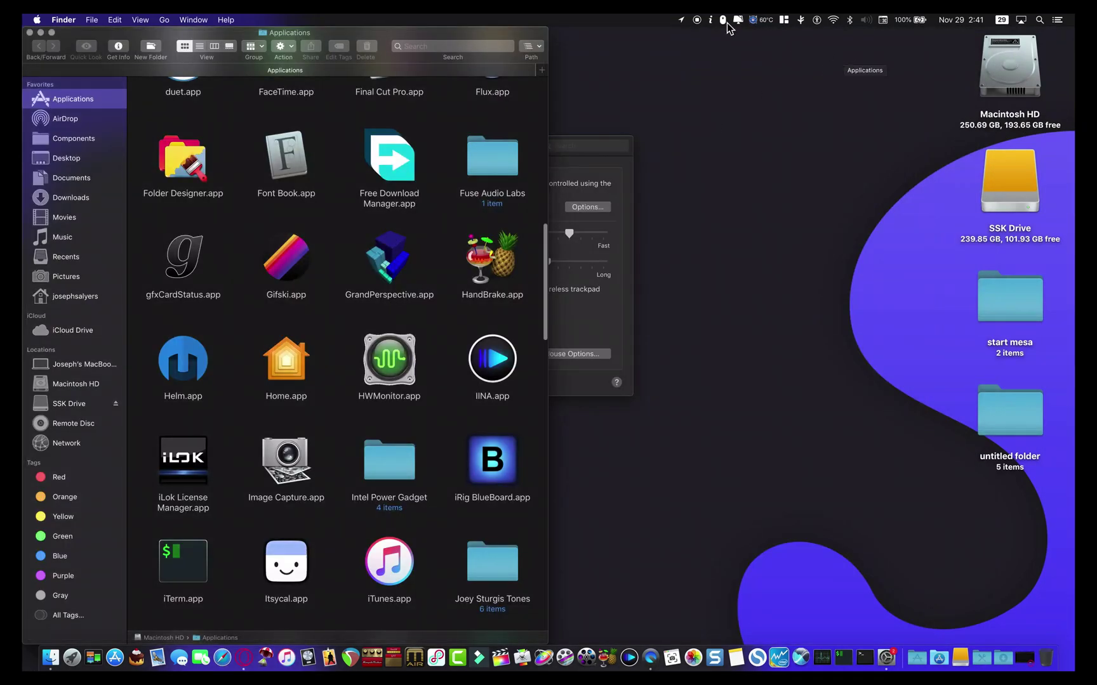
left_click(597, 168)
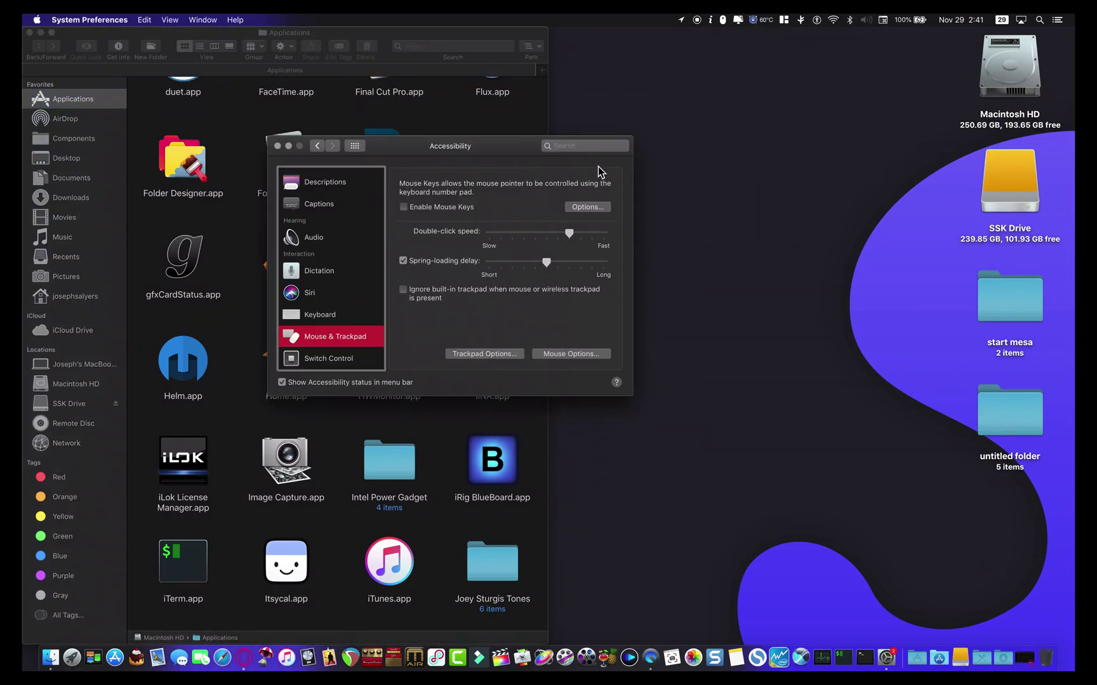
mouse_move(496, 151)
left_mouse_down()
mouse_move(636, 148)
mouse_move(714, 170)
left_mouse_up()
left_click(30, 33)
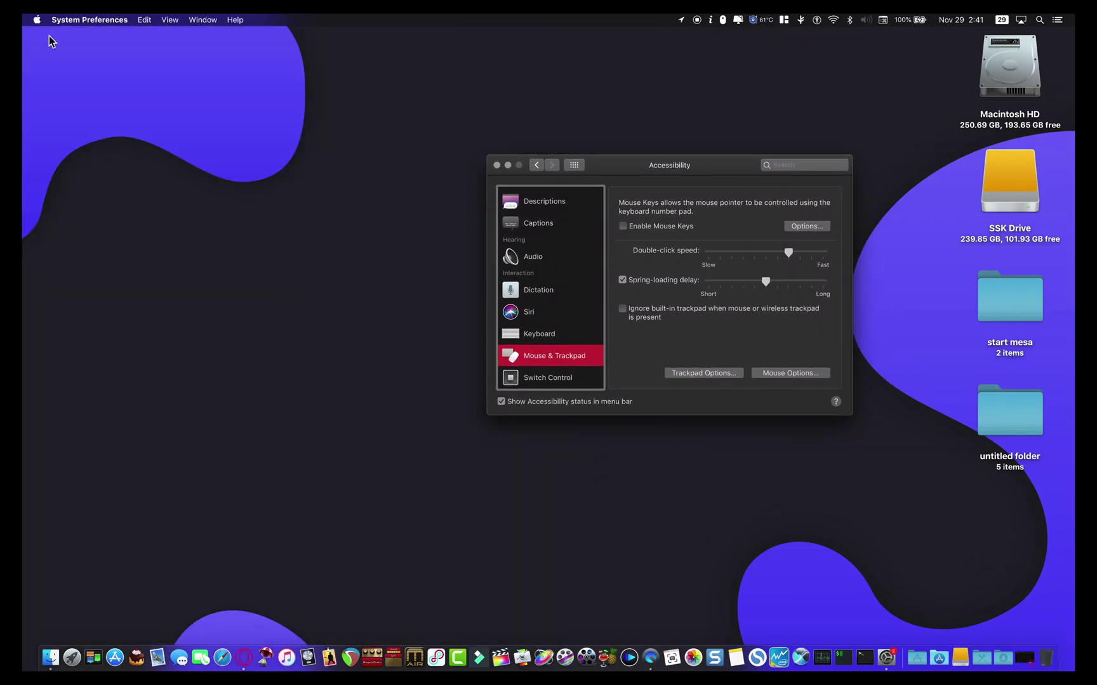
left_click(538, 166)
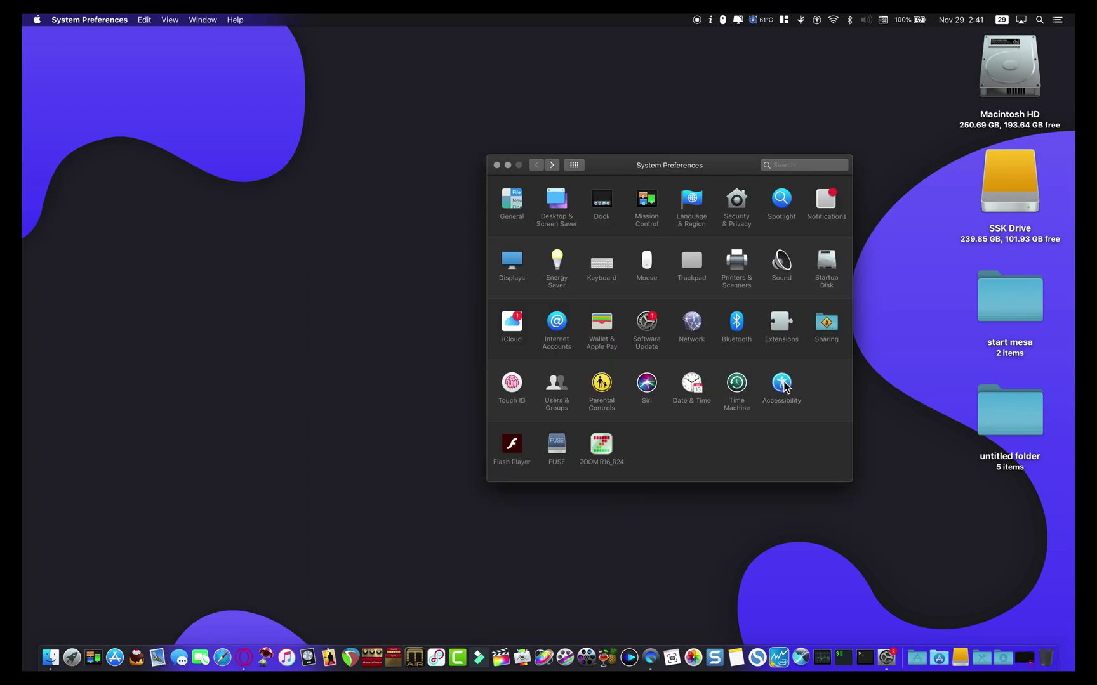
left_click(784, 388)
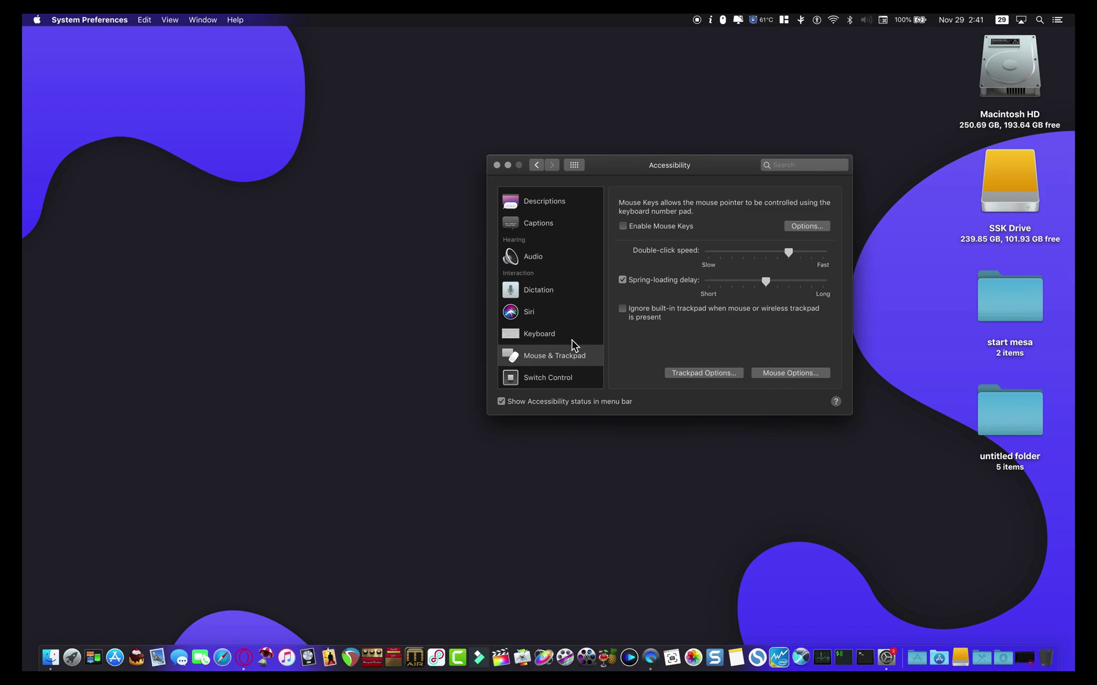
left_click(558, 356)
left_click(694, 375)
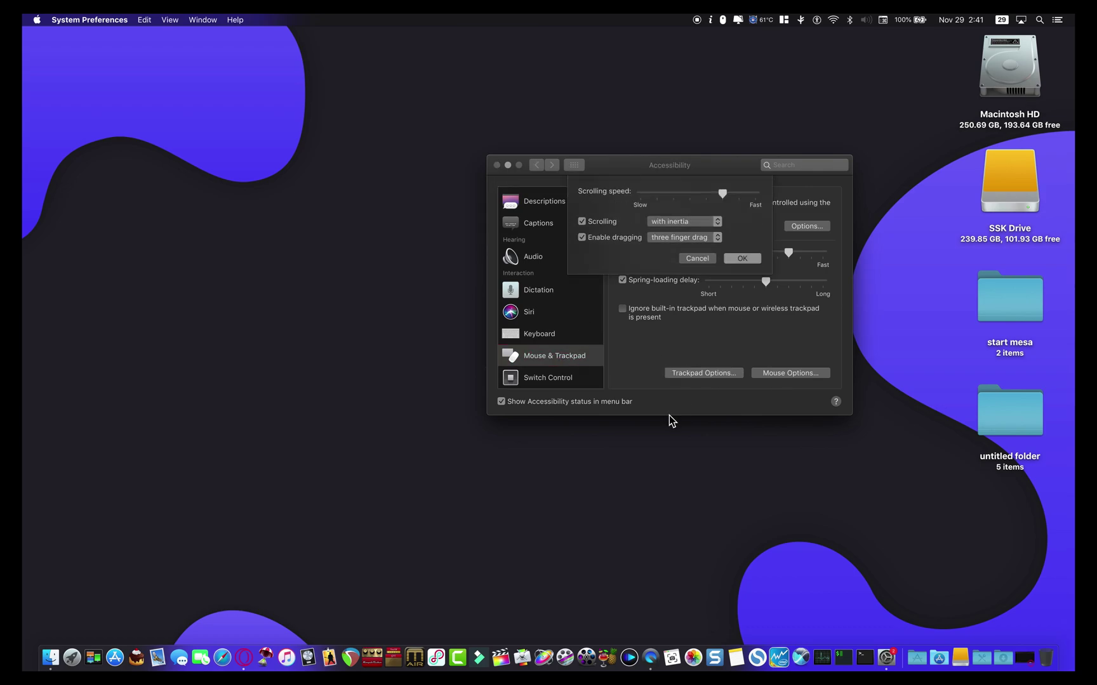
left_click(686, 222)
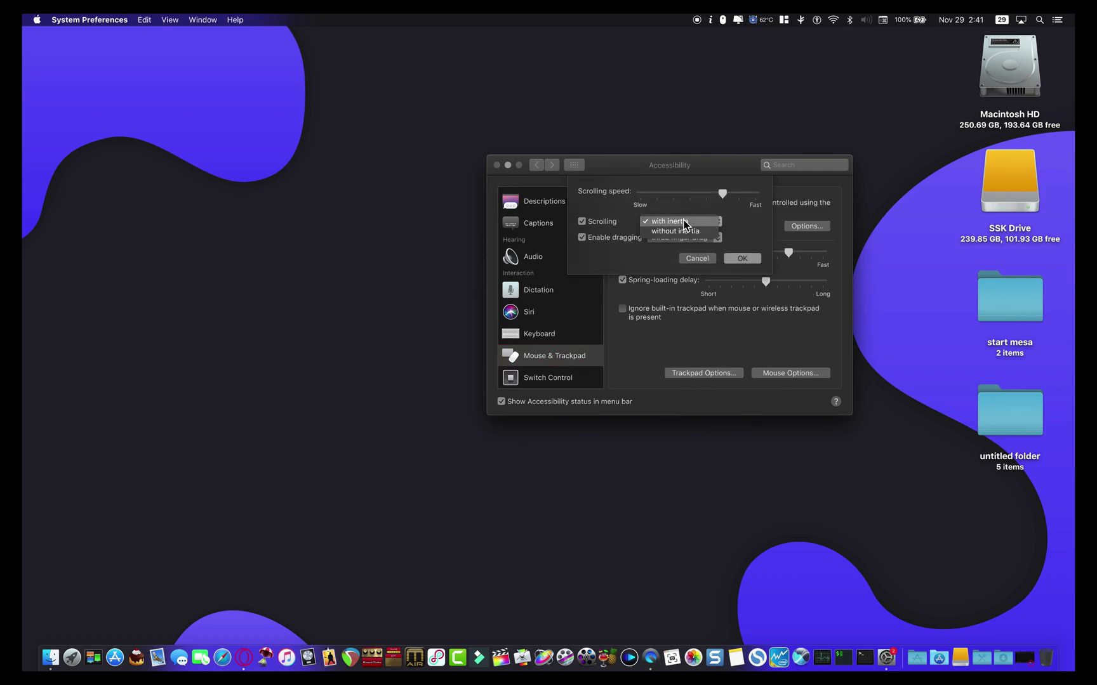
left_click(686, 222)
left_click(693, 240)
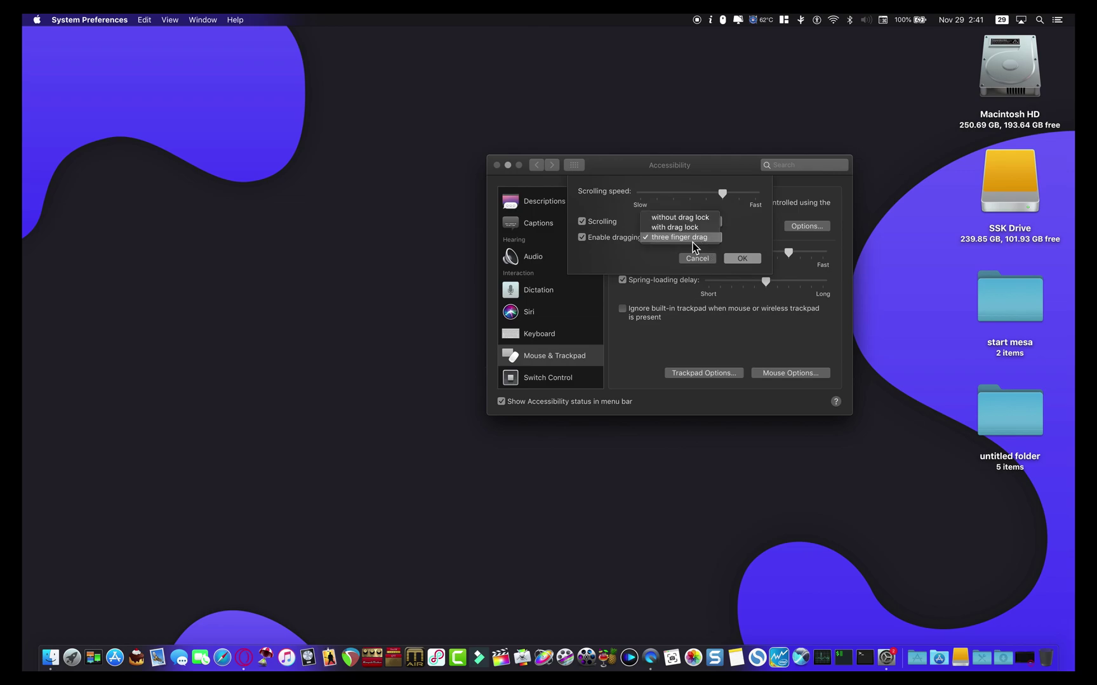
left_click(692, 242)
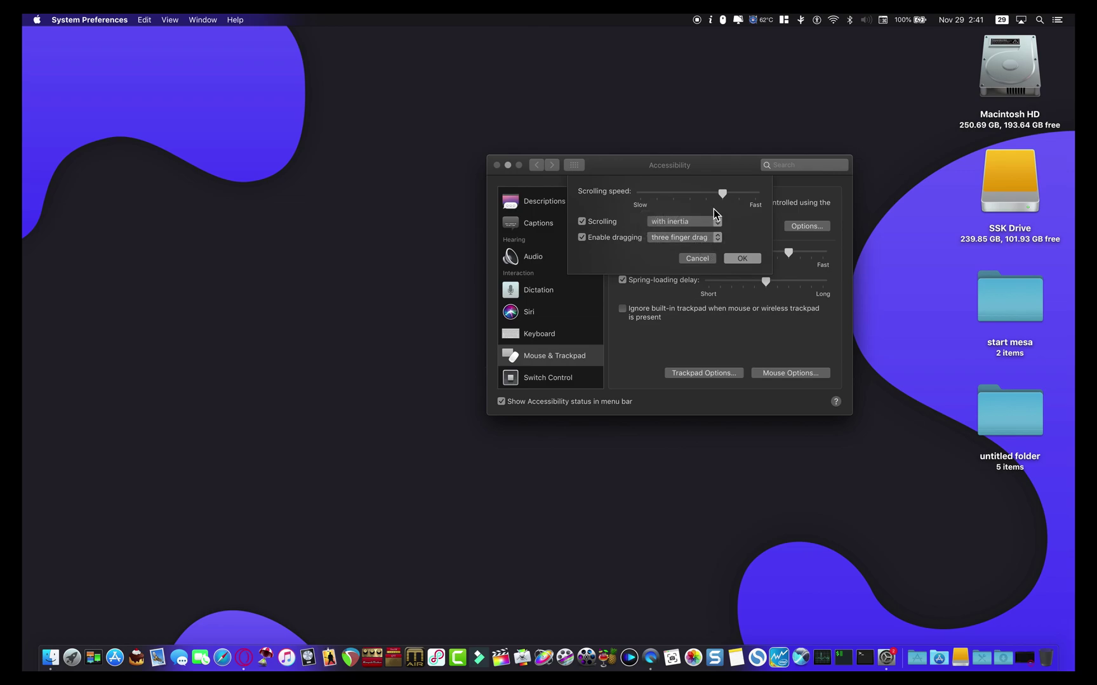
left_click(744, 262)
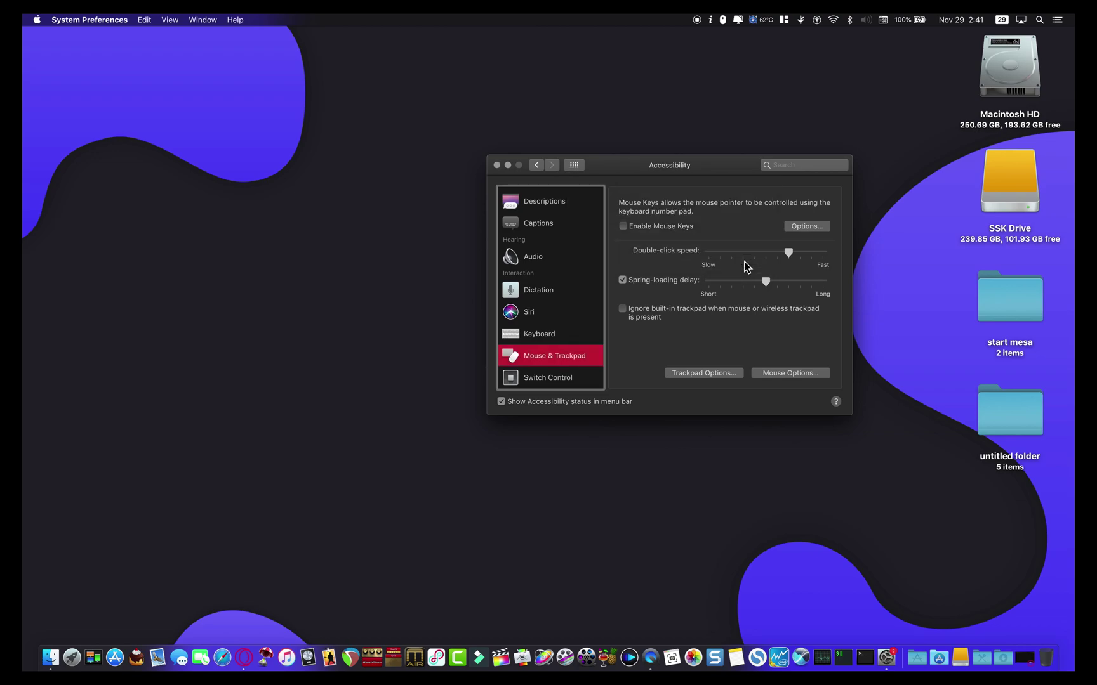
left_click(619, 60)
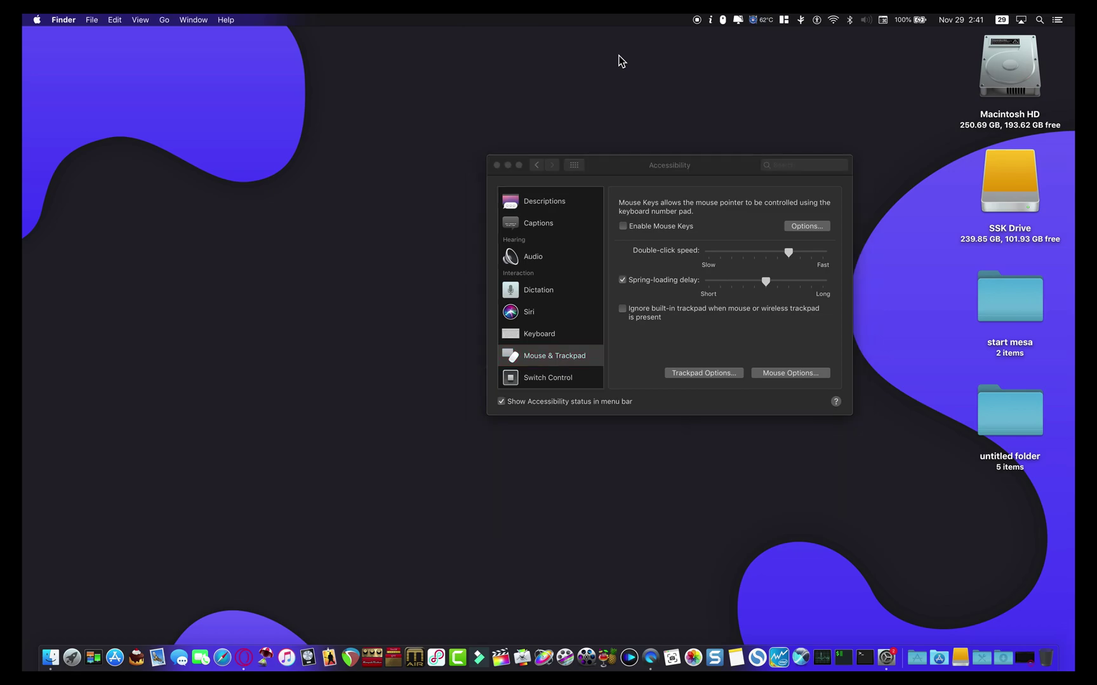